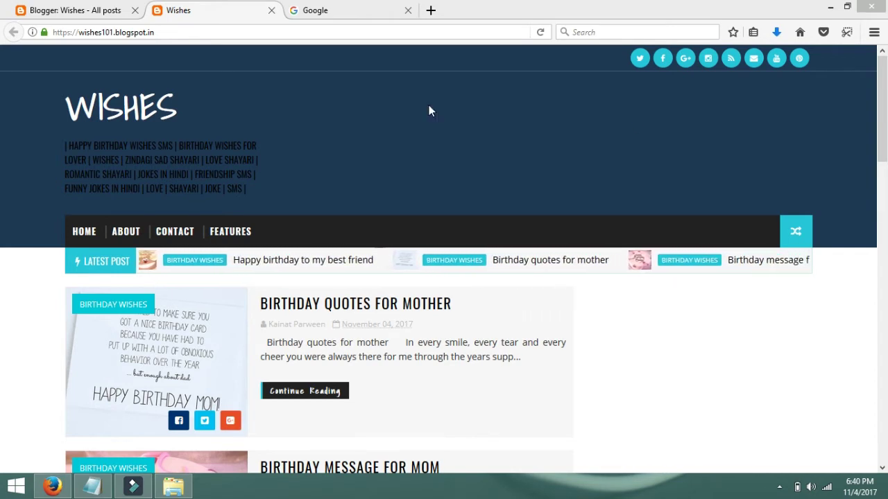
Search Google for "webmaster tool" and open the Google Search Console result
left_click(352, 10)
type("we")
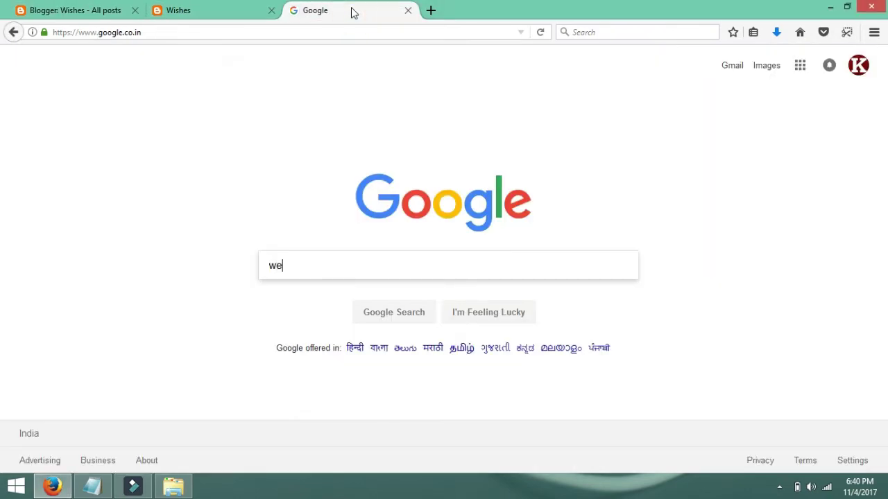
type("b mas")
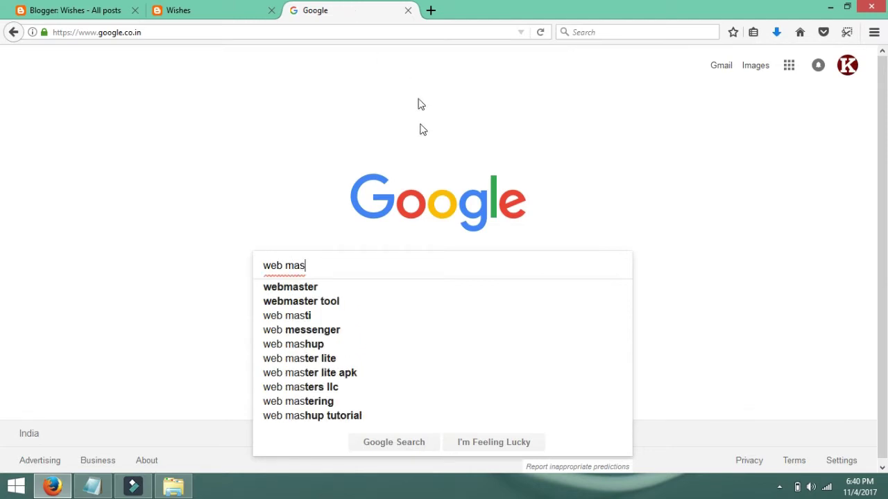
left_click(317, 303)
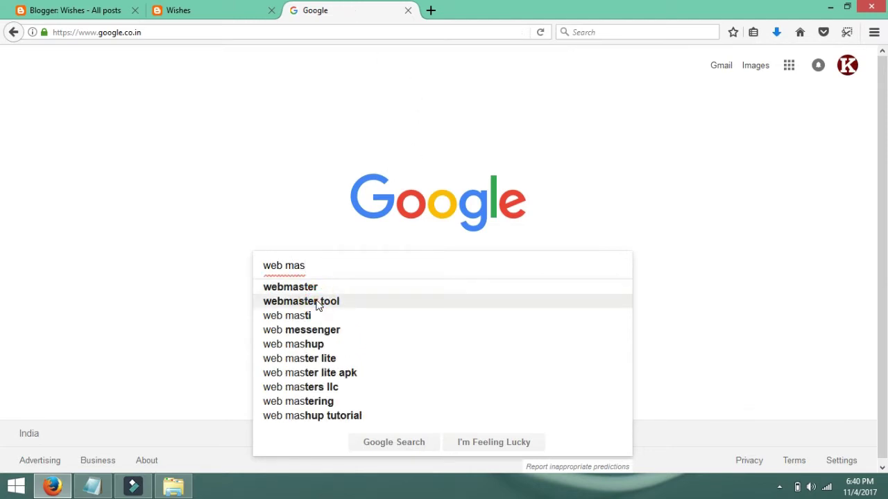
left_click(316, 303)
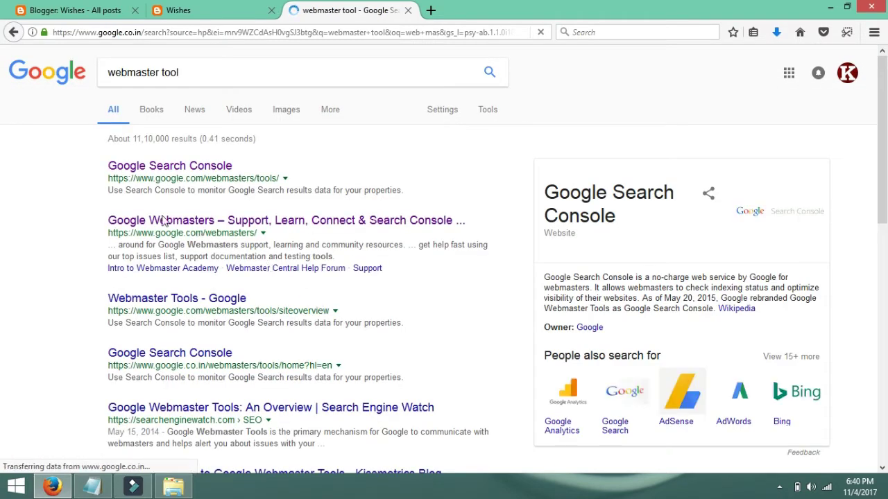
left_click(193, 169)
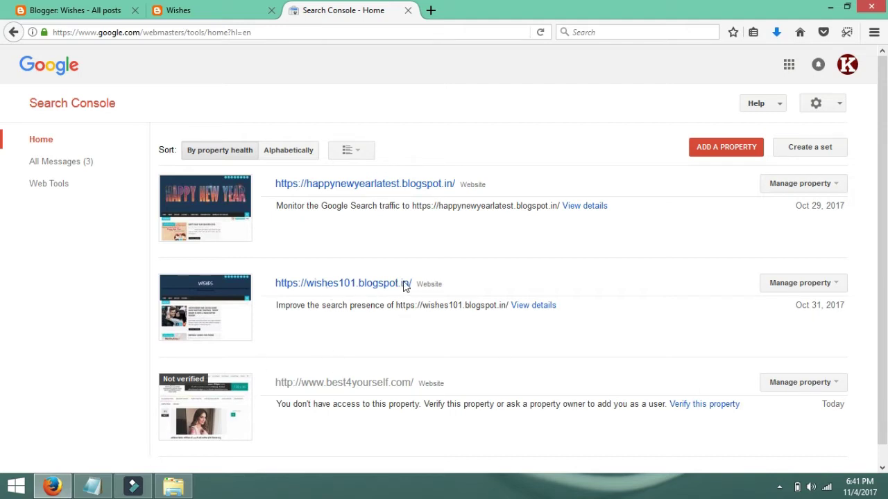
left_click(201, 13)
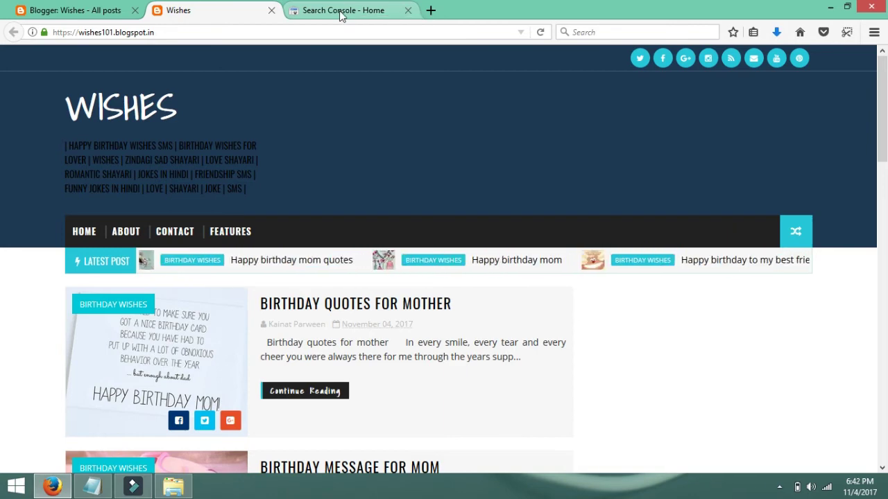
left_click(340, 11)
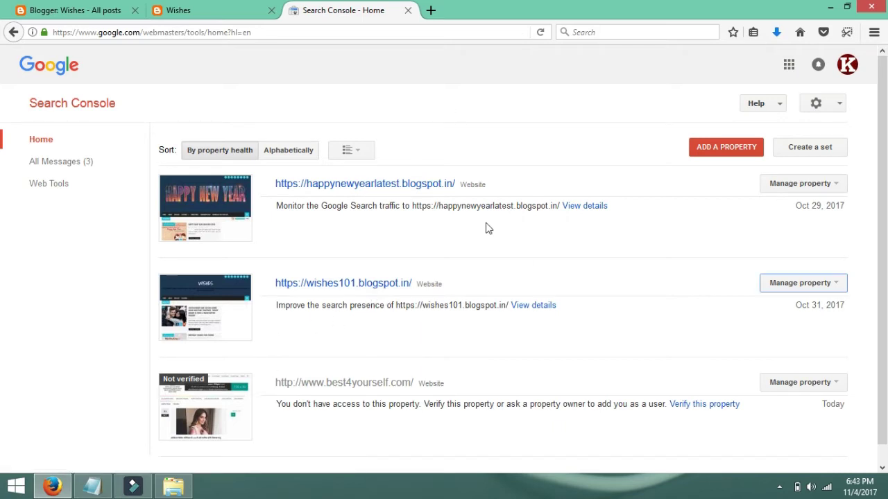
left_click(353, 288)
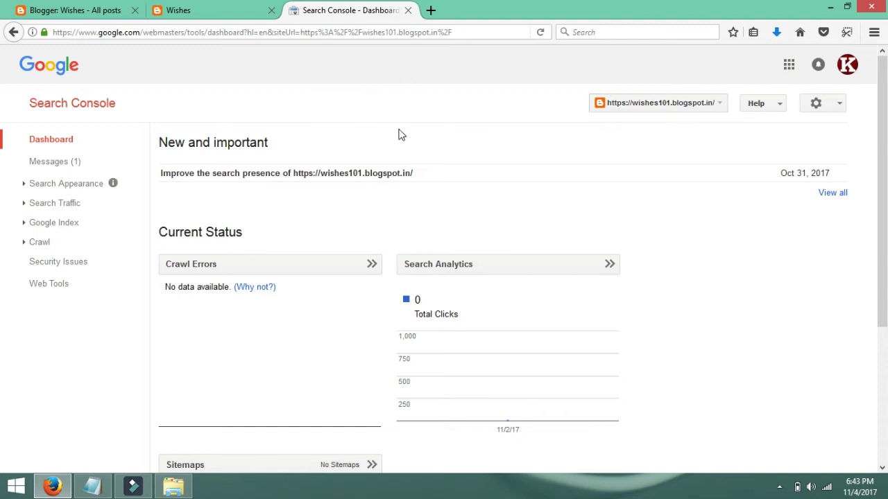
left_click(23, 244)
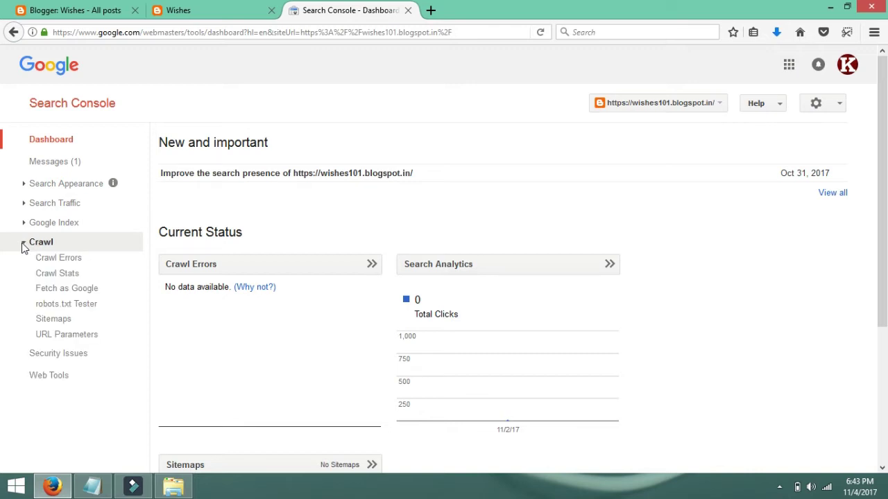
left_click(74, 291)
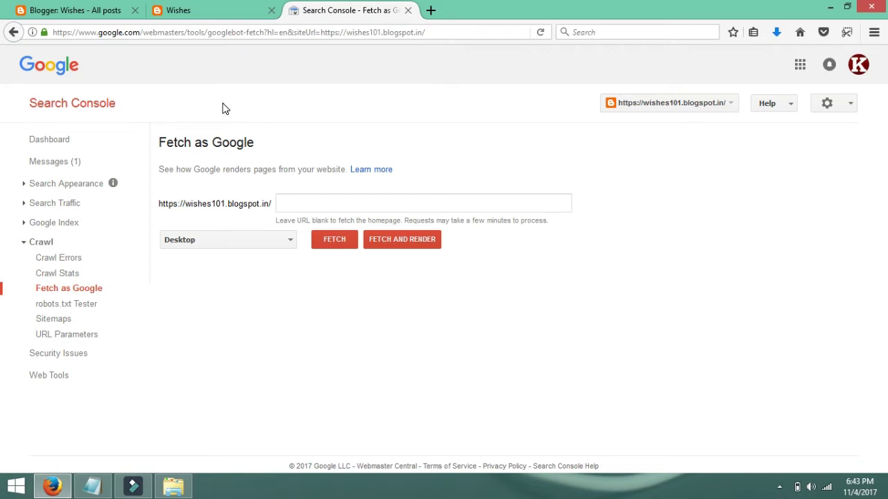
From the Blogger post list, open the published posts "happy birthday wishes sms" and "birthday wishes quotes" in separate new tabs
left_click(100, 9)
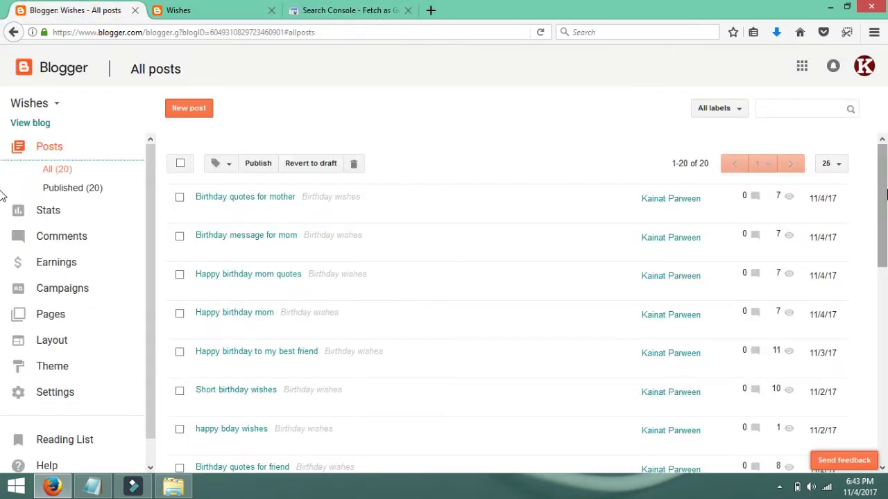
scroll(690, 354, "down", 1)
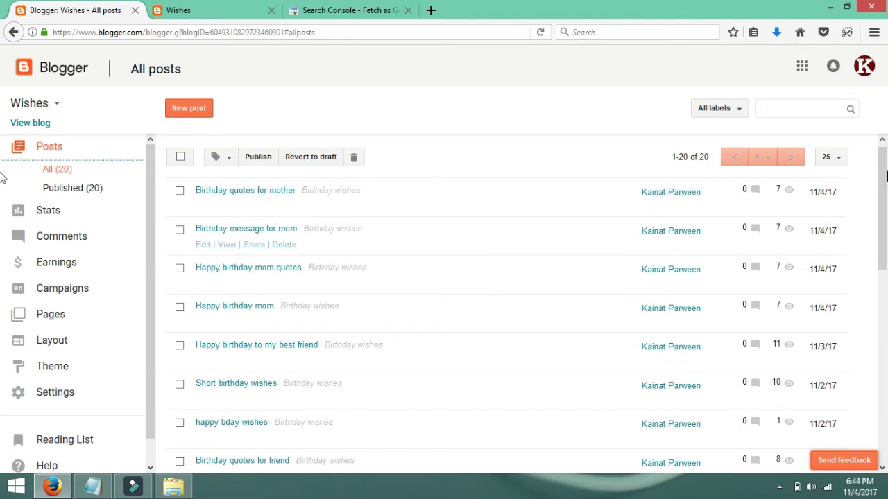
scroll(3, 319, "down", 7)
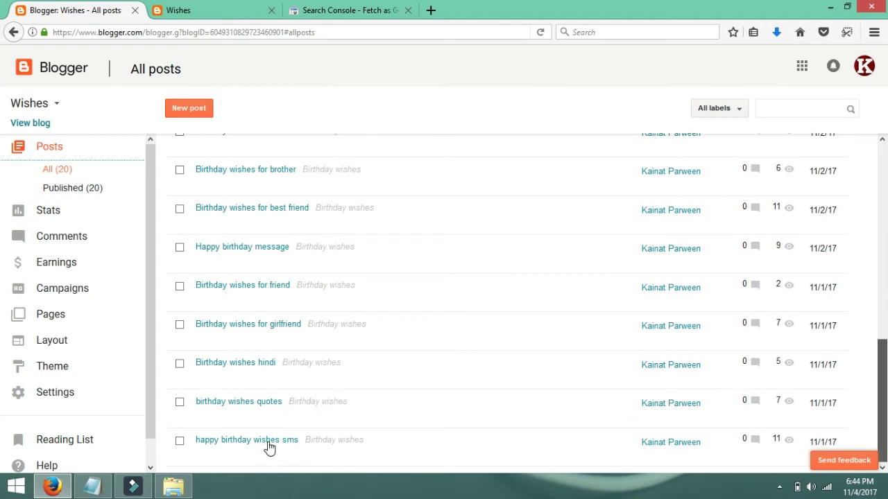
left_click(239, 402)
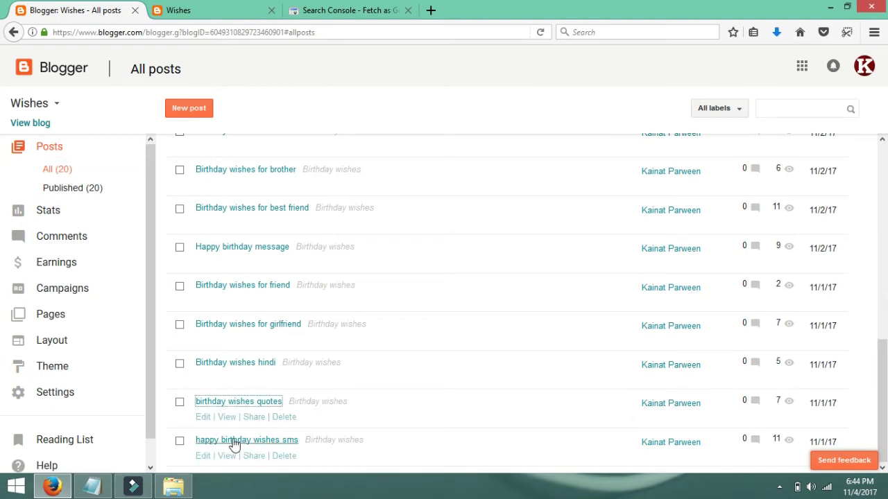
right_click(229, 456)
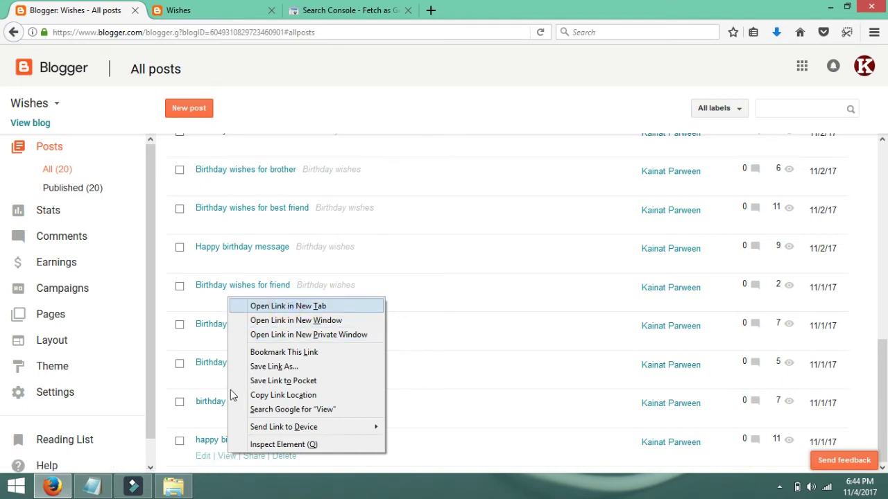
key("Return")
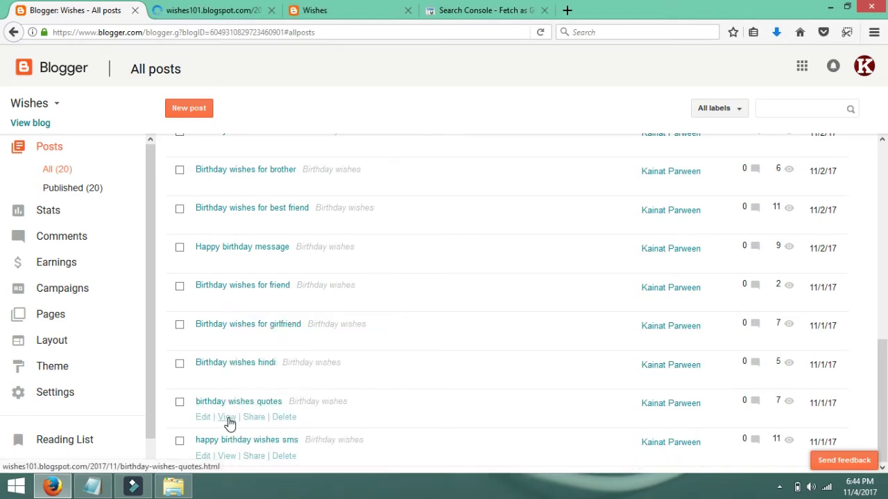
left_click(228, 419)
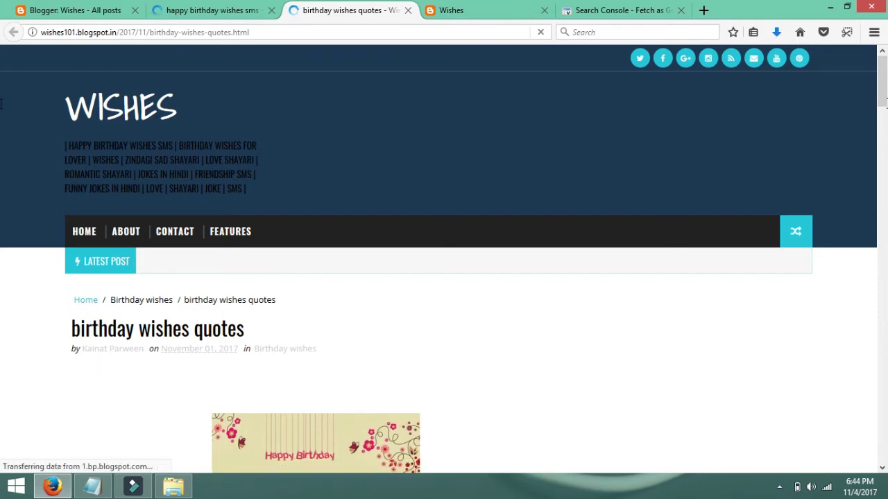
left_click_drag(884, 97, 879, 49)
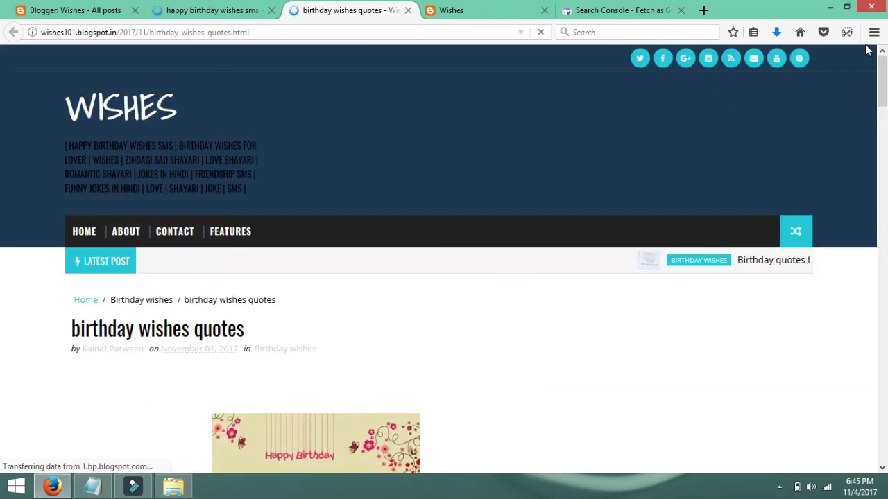
left_click(563, 8)
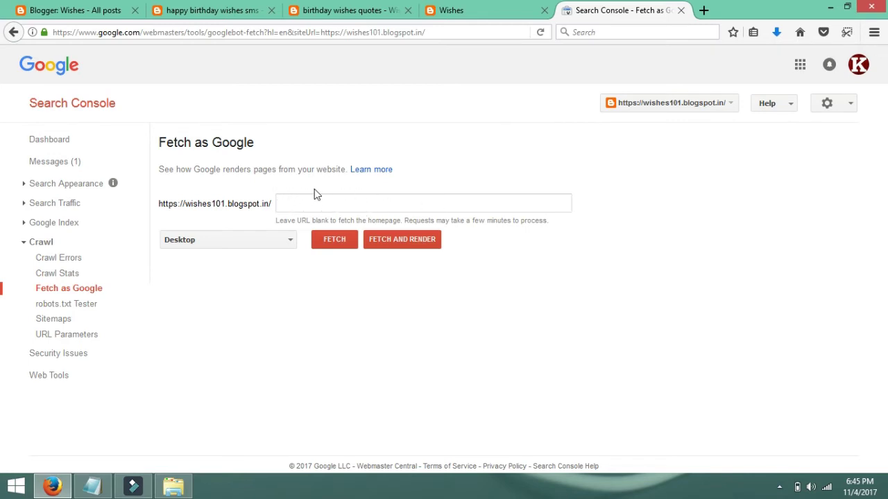
left_click(325, 12)
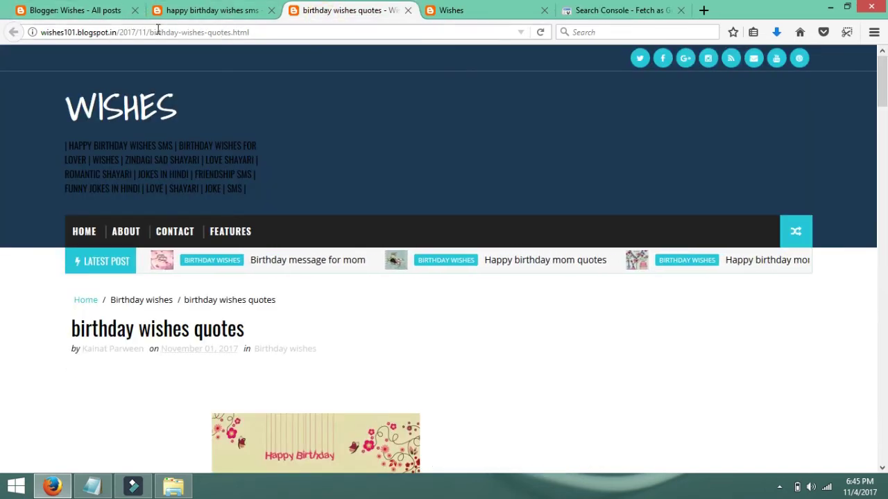
left_click(264, 32)
left_click_drag(264, 32, 121, 29)
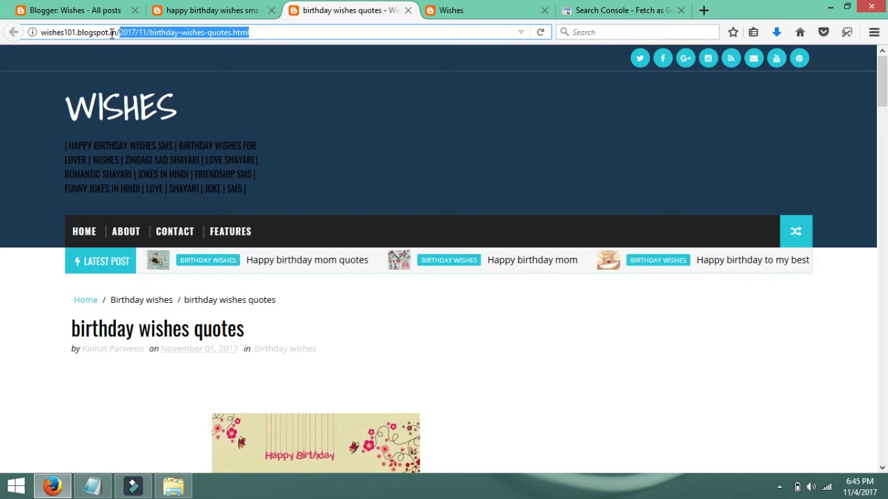
left_click(586, 8)
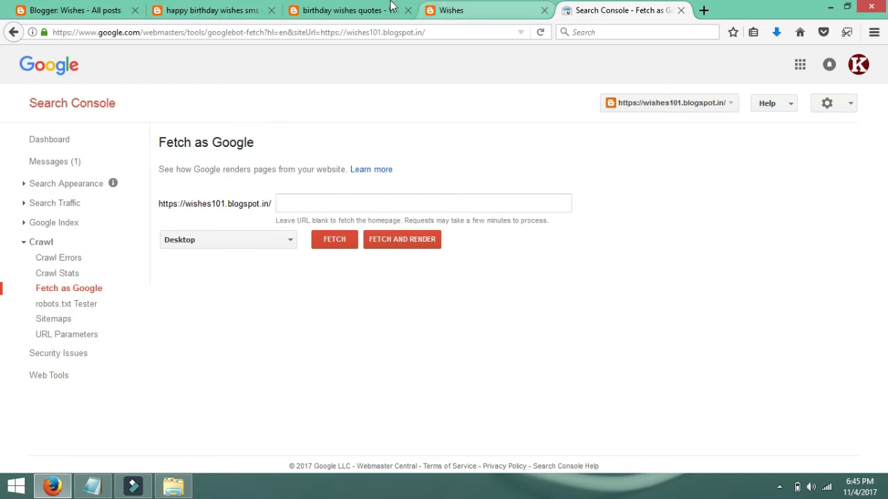
Copy the path 2017/11/birthday-wishes-quotes.html, without the domain, from the address of the "birthday wishes quotes" post
left_click(354, 10)
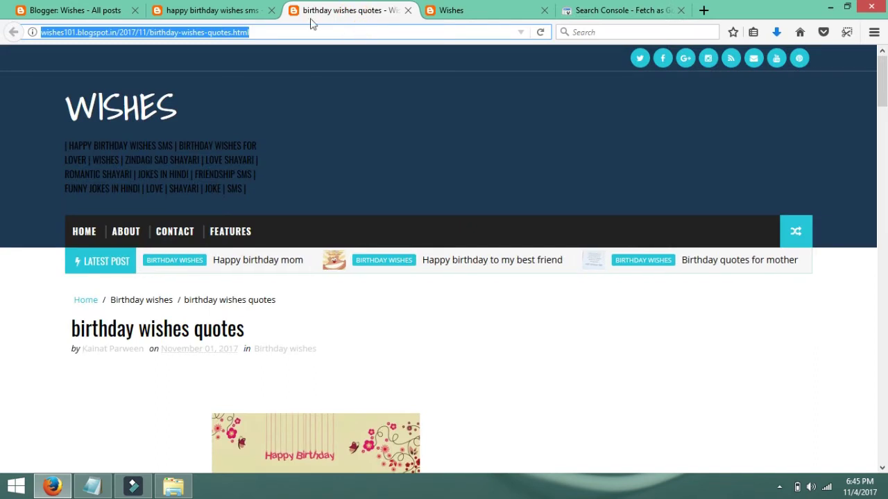
left_click(269, 30)
left_click_drag(269, 30, 119, 34)
key("ctrl+c")
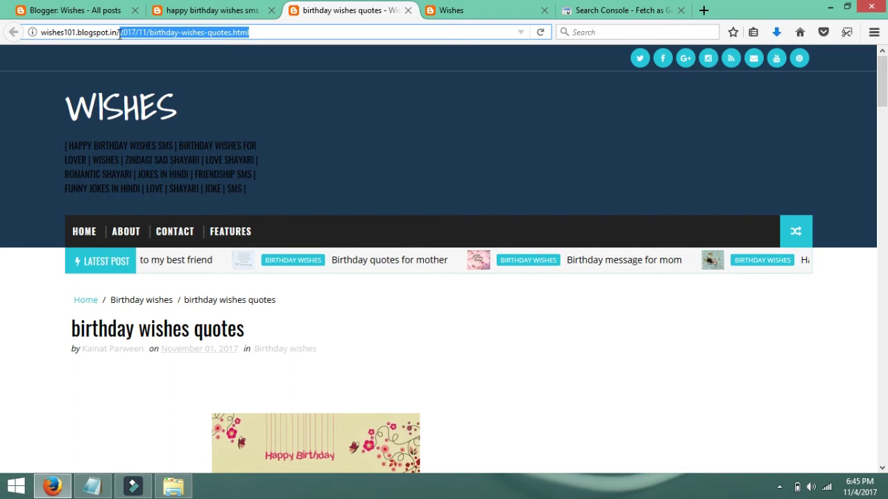
Fetch and render the copied path 2017/11/birthday-wishes-quotes.html in Search Console's Fetch as Google
left_click(629, 10)
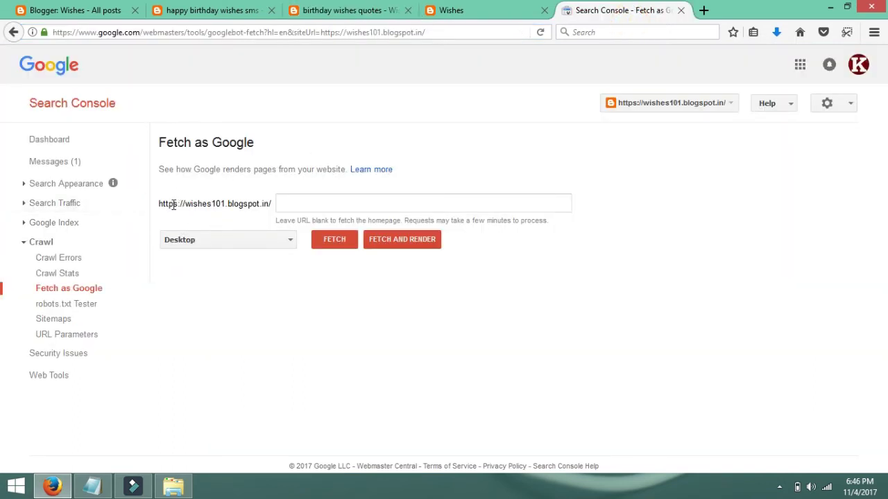
left_click(290, 203)
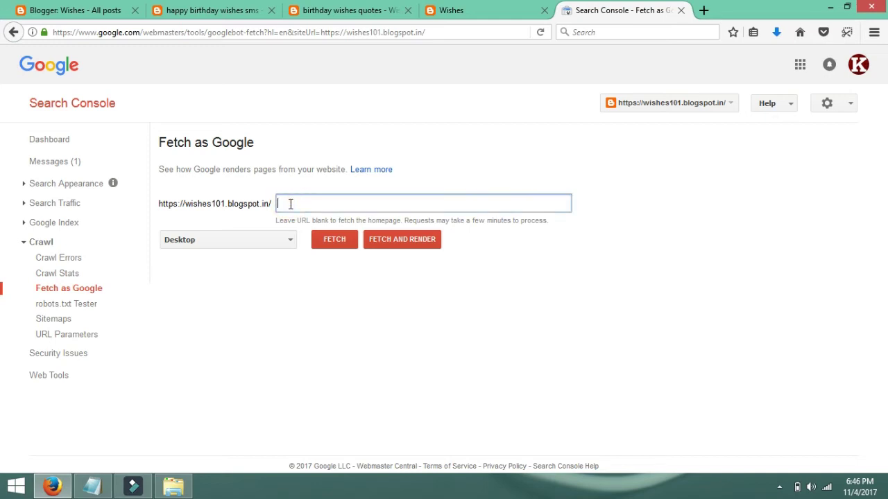
key("ctrl+v")
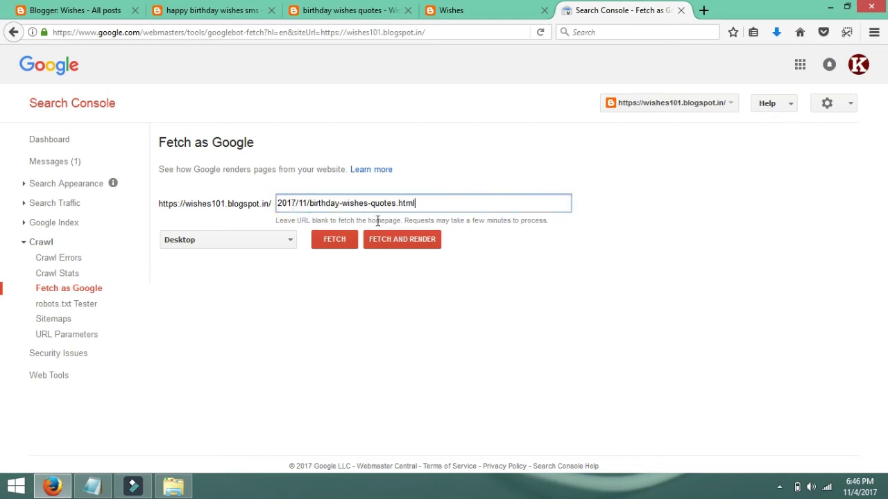
left_click(418, 246)
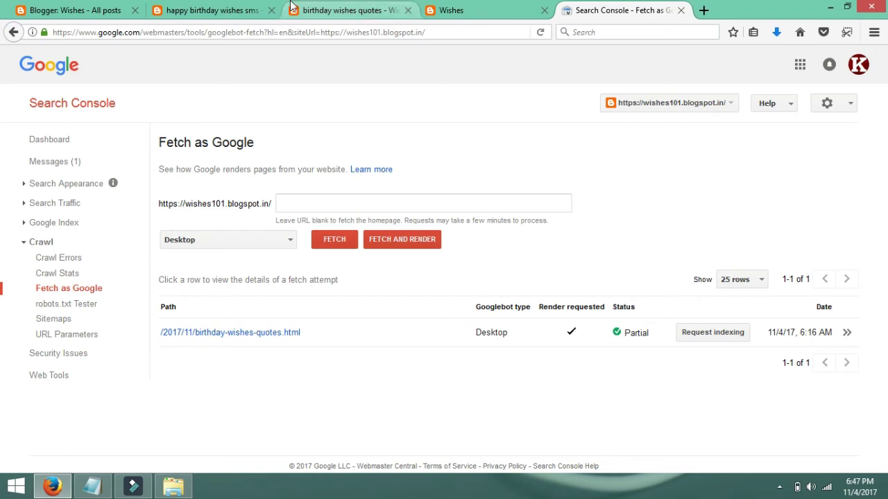
Close the "birthday wishes quotes" page and copy the path 2017/11/happy-birthday-wishes-sms.html from the other post's address
left_click(326, 8)
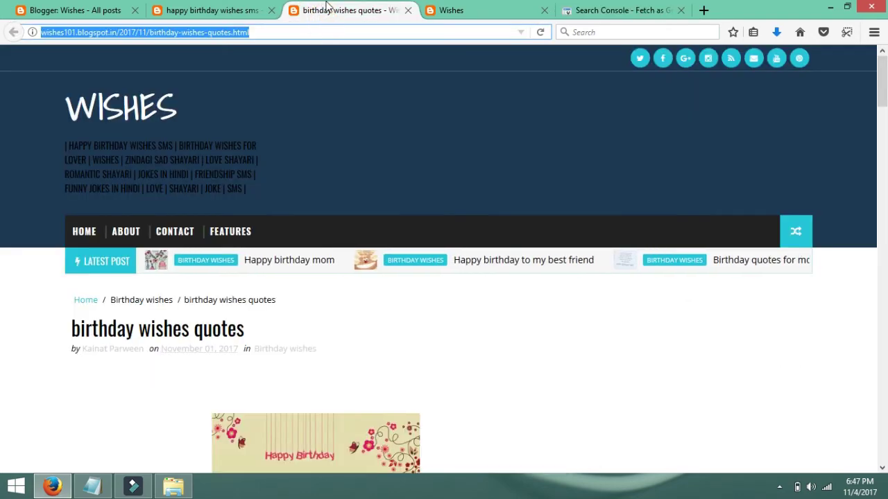
left_click(408, 10)
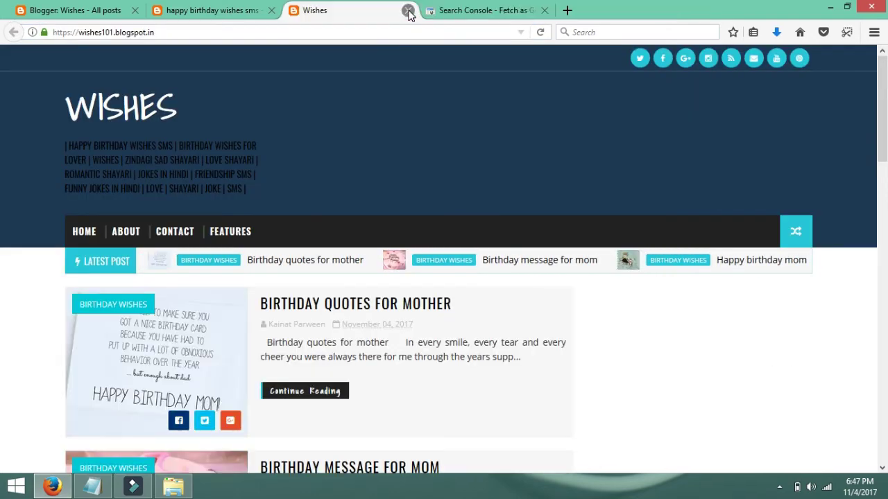
left_click(257, 11)
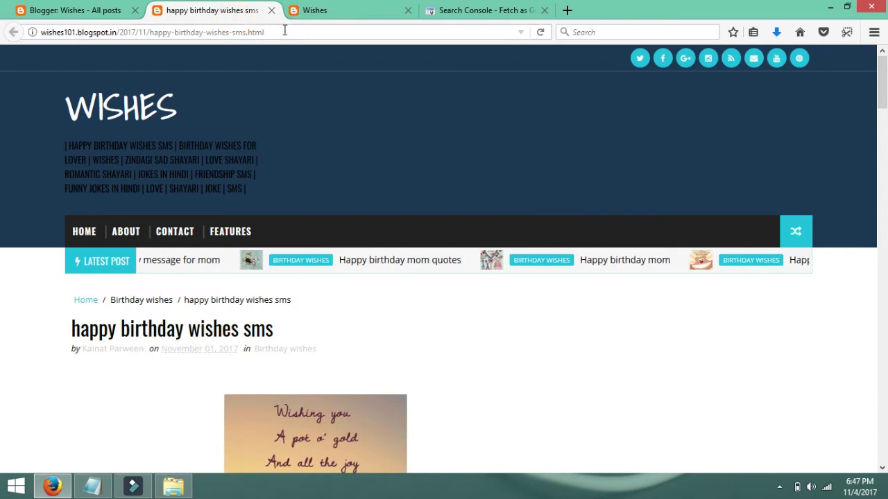
left_click_drag(337, 31, 120, 32)
key("ctrl+c")
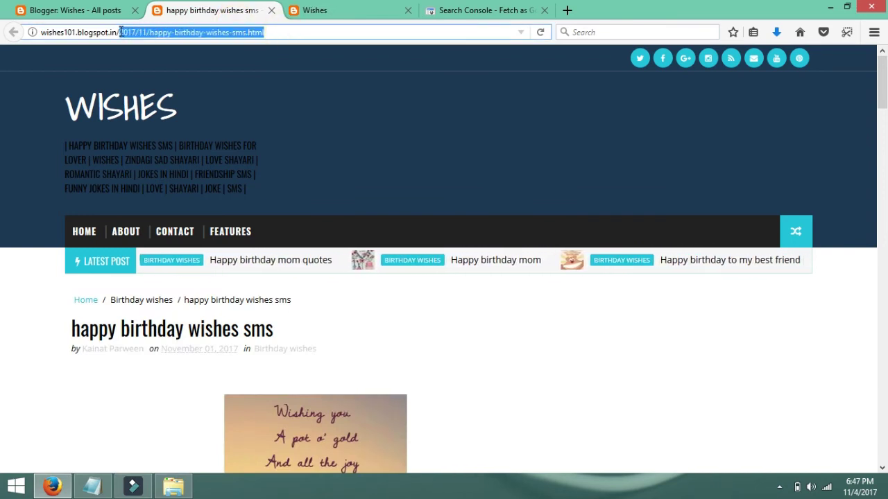
Enter the copied path 2017/11/happy-birthday-wishes-sms.html as the URL to fetch in Search Console's Fetch as Google
left_click(456, 9)
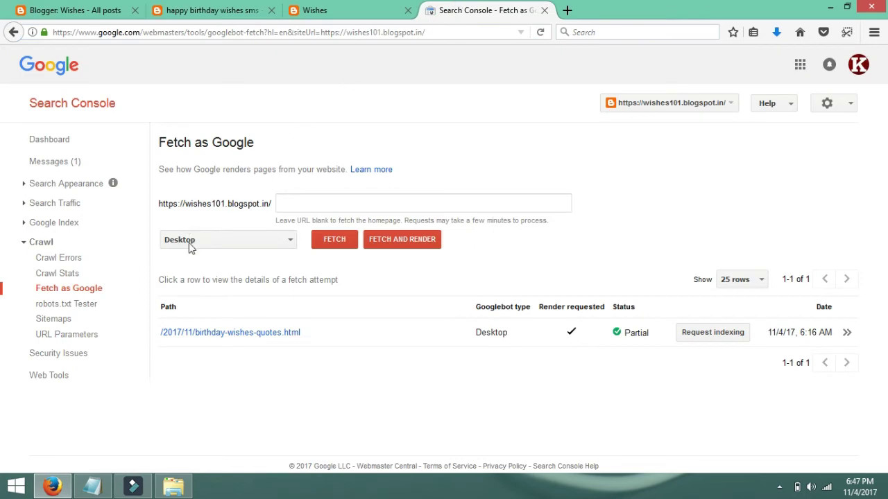
left_click(314, 202)
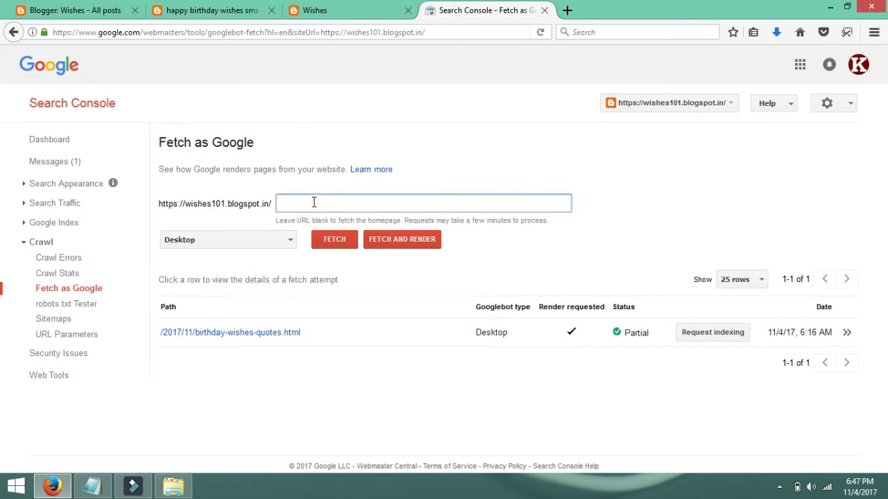
key("ctrl+v")
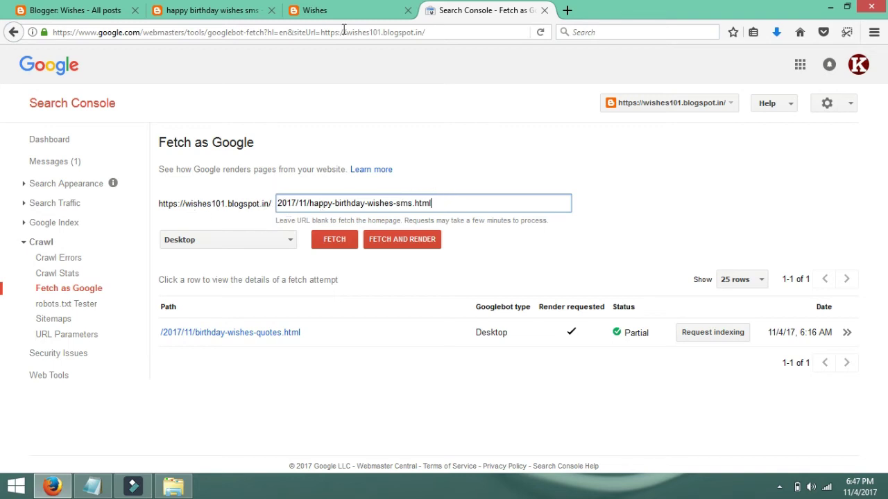
Check the entered path against the "happy birthday wishes sms" post's address, and fetch and render it in Fetch as Google
left_click(170, 9)
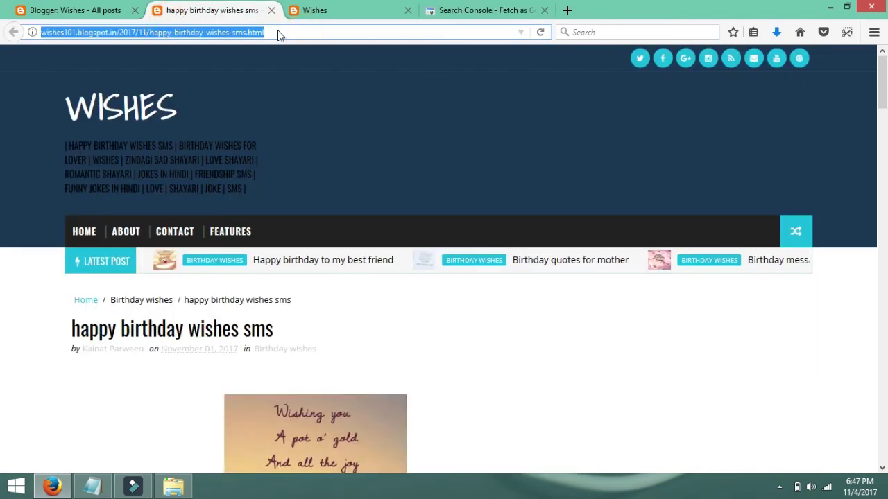
left_click_drag(278, 30, 120, 36)
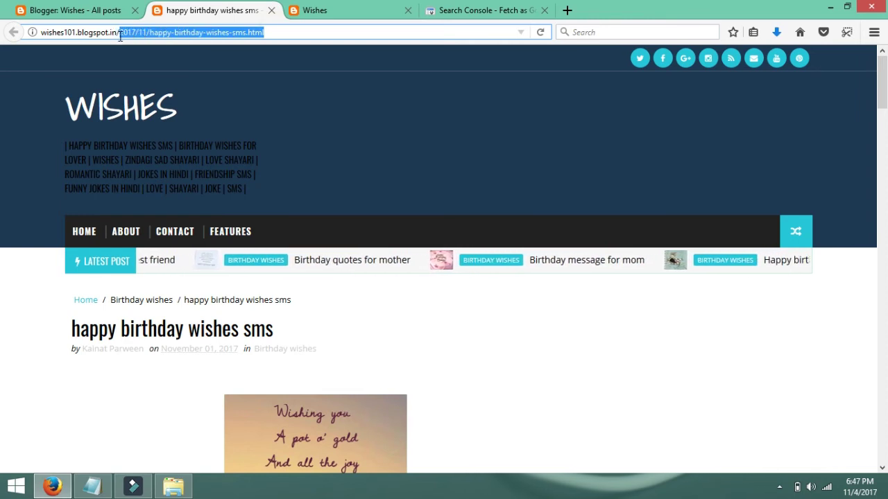
left_click(501, 10)
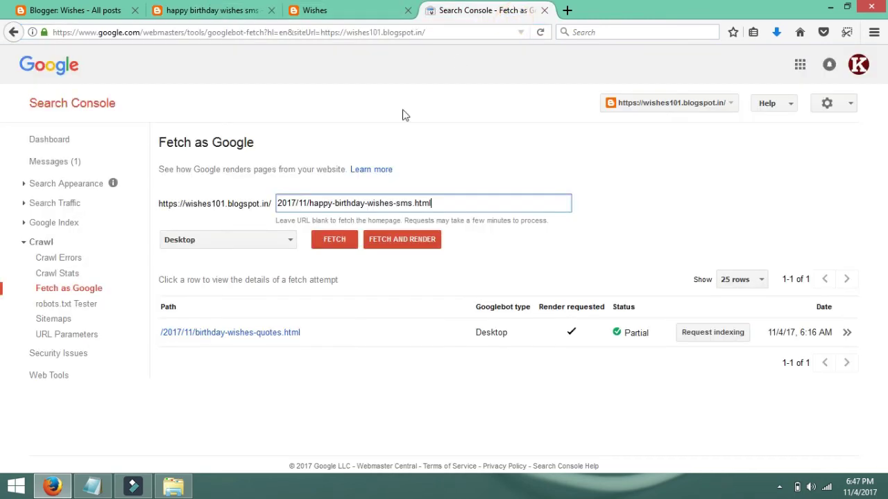
left_click_drag(455, 201, 238, 194)
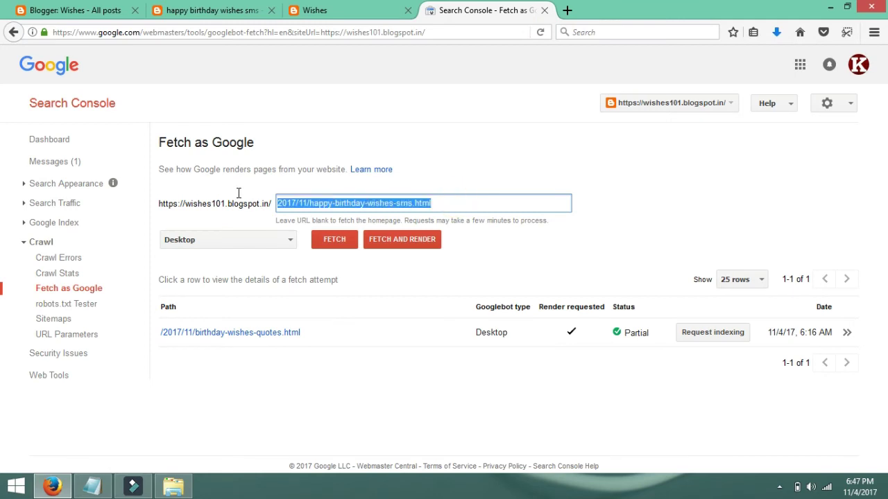
left_click(238, 193)
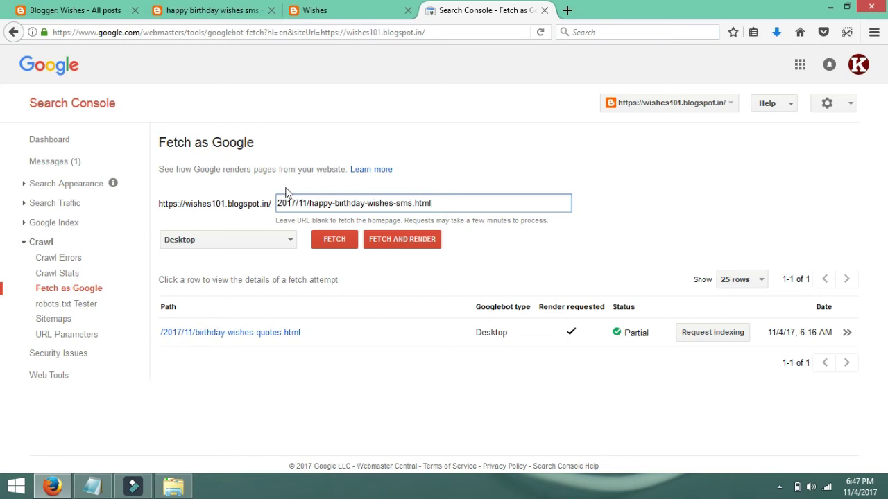
left_click(421, 239)
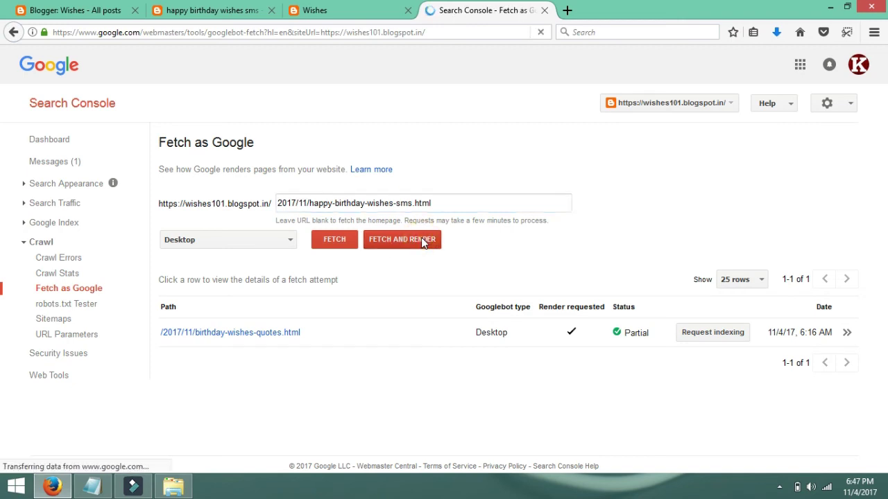